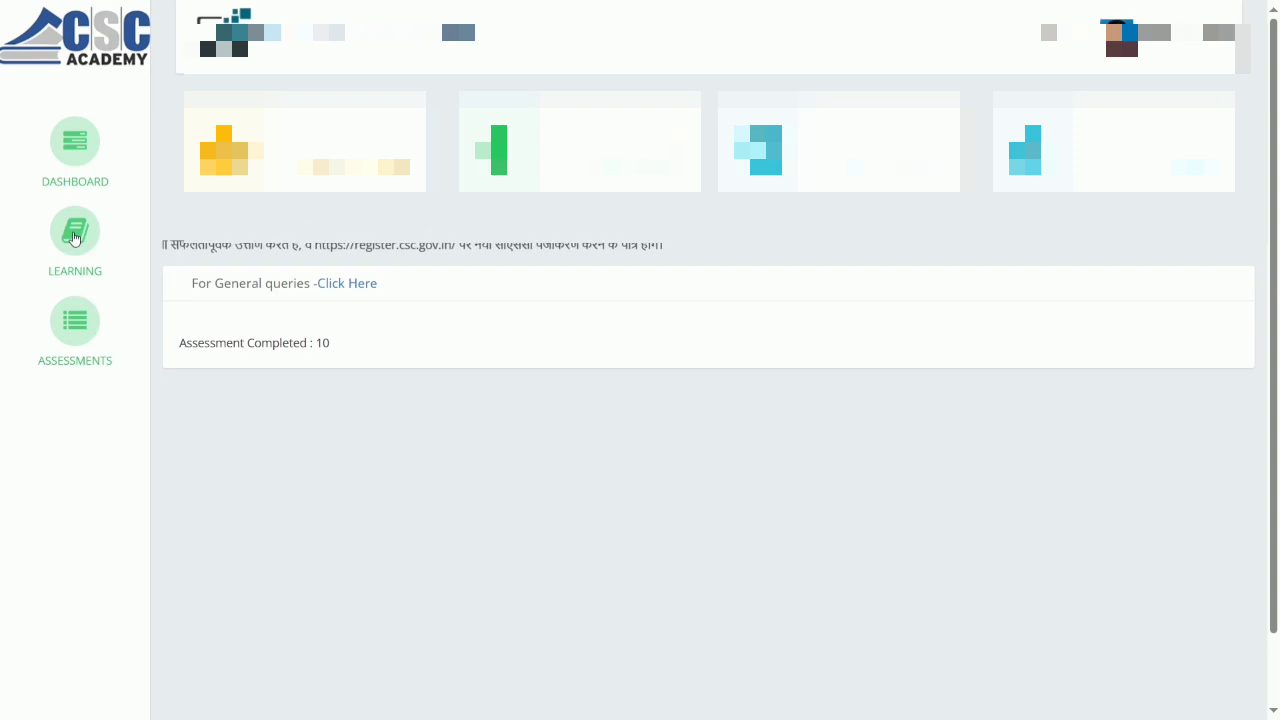
Open the learning section and look through the list of course modules with their PDF and video materials
{"action": "left_click", "coordinate": [74, 238]}
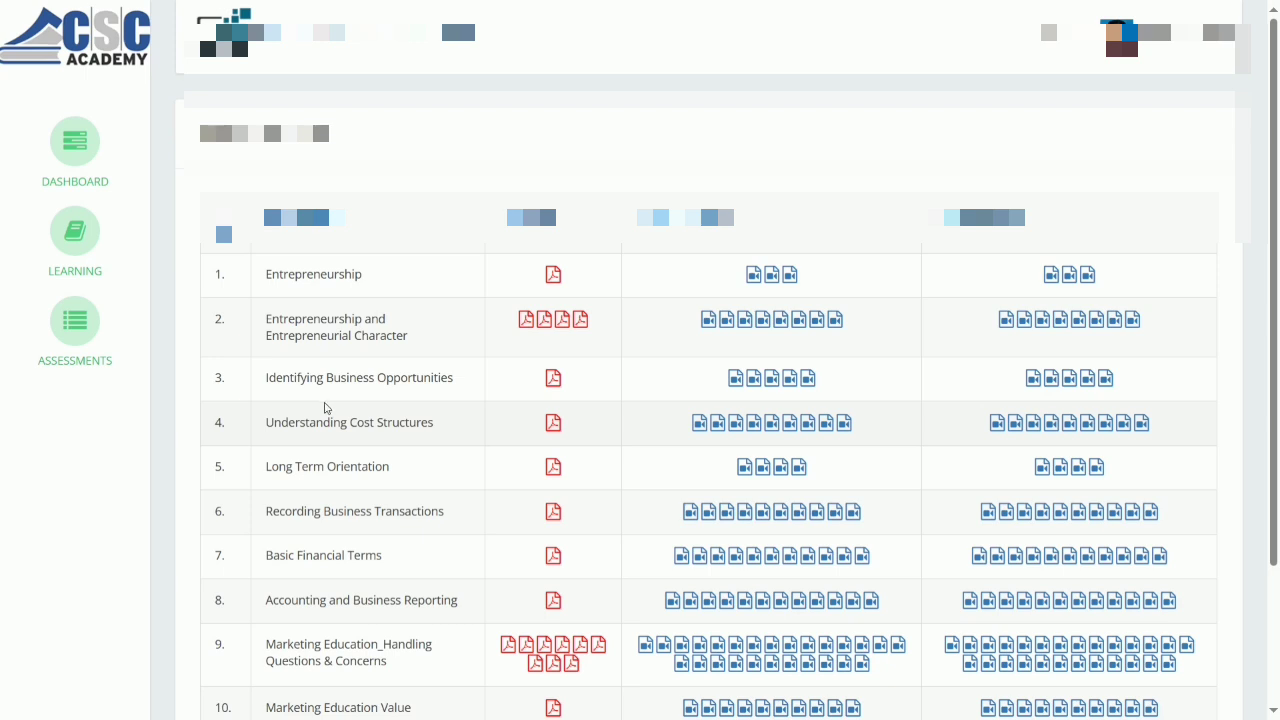
{"action": "scroll", "coordinate": [324, 407], "scroll_direction": "down", "scroll_amount": 2}
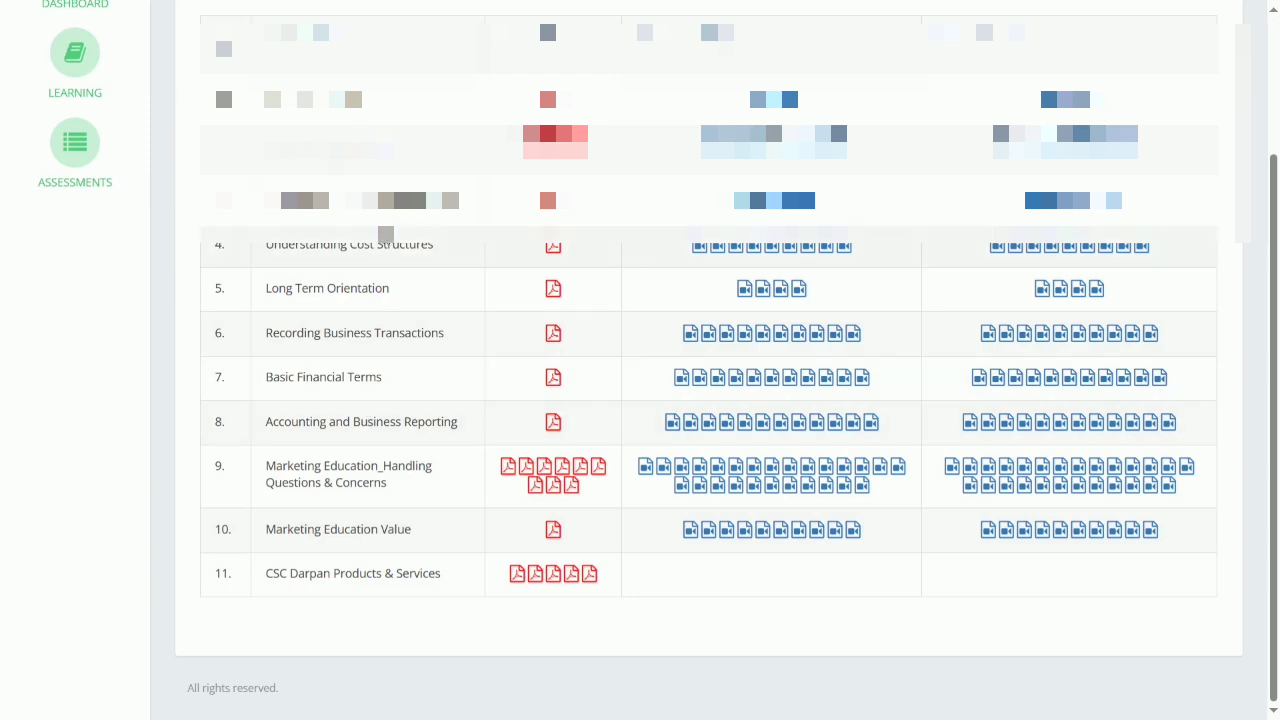
{"action": "scroll", "coordinate": [700, 340], "scroll_direction": "up", "scroll_amount": 3}
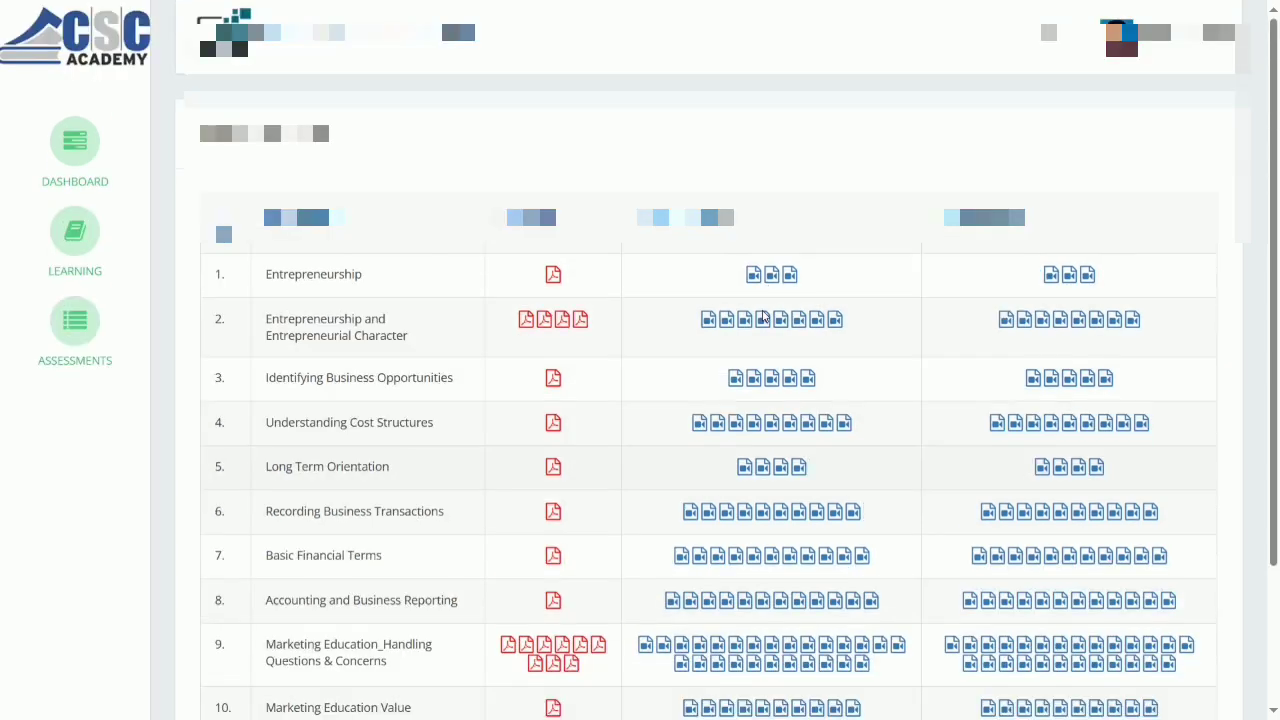
Open the assessments section and review the marks obtained and exam status of every module
{"action": "left_click", "coordinate": [80, 323]}
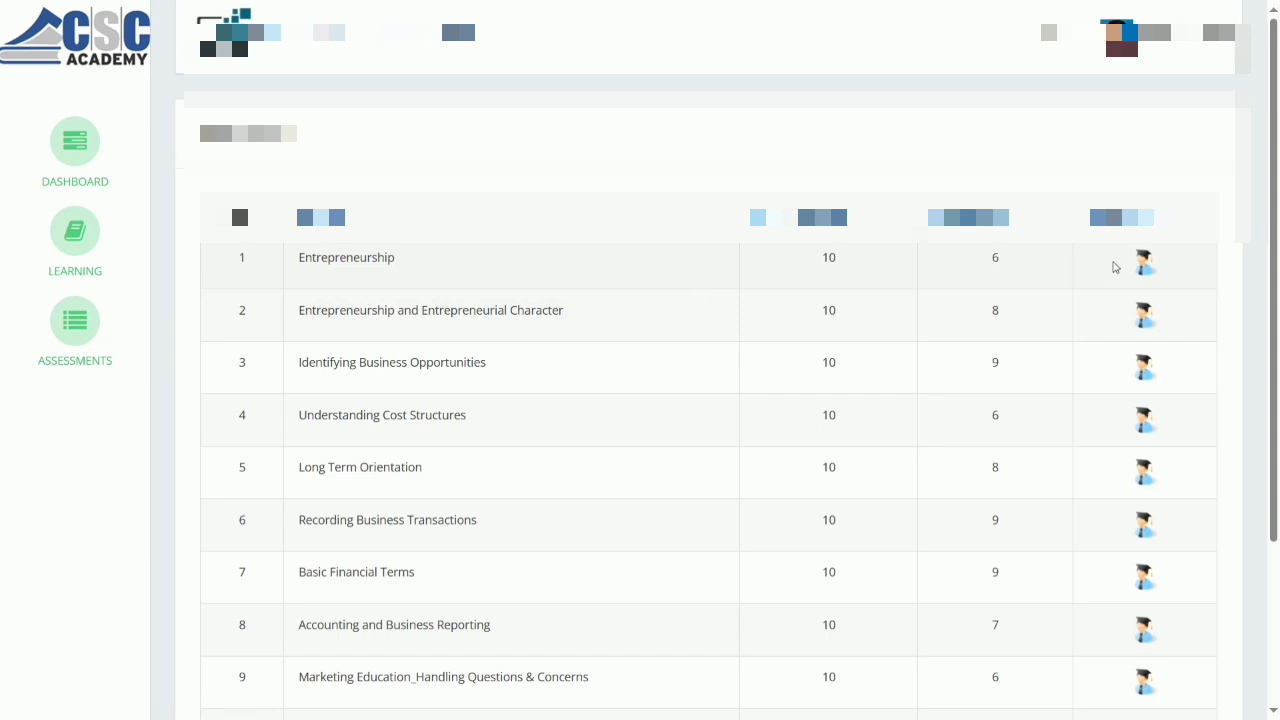
{"action": "scroll", "coordinate": [1115, 270], "scroll_direction": "down", "scroll_amount": 3}
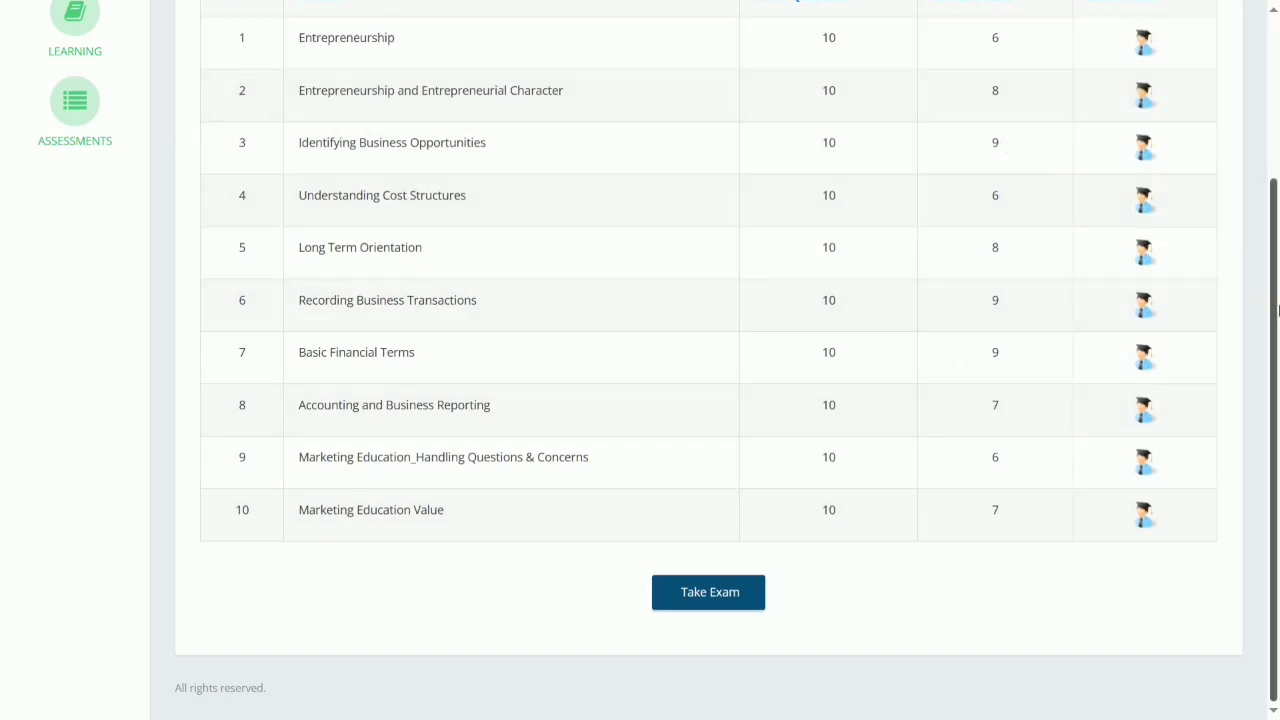
{"action": "scroll", "coordinate": [1277, 311], "scroll_direction": "up", "scroll_amount": 1}
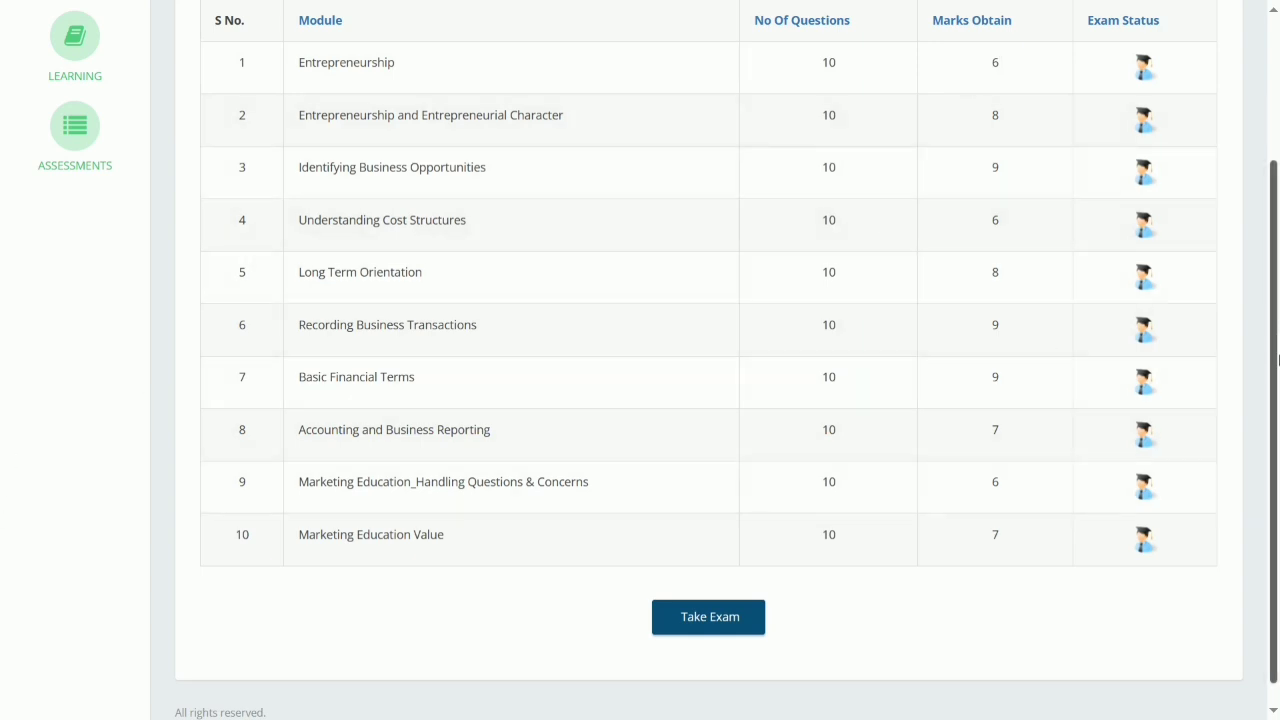
{"action": "scroll", "coordinate": [1277, 263], "scroll_direction": "up", "scroll_amount": 2}
{"action": "scroll", "coordinate": [1277, 263], "scroll_direction": "up", "scroll_amount": 1}
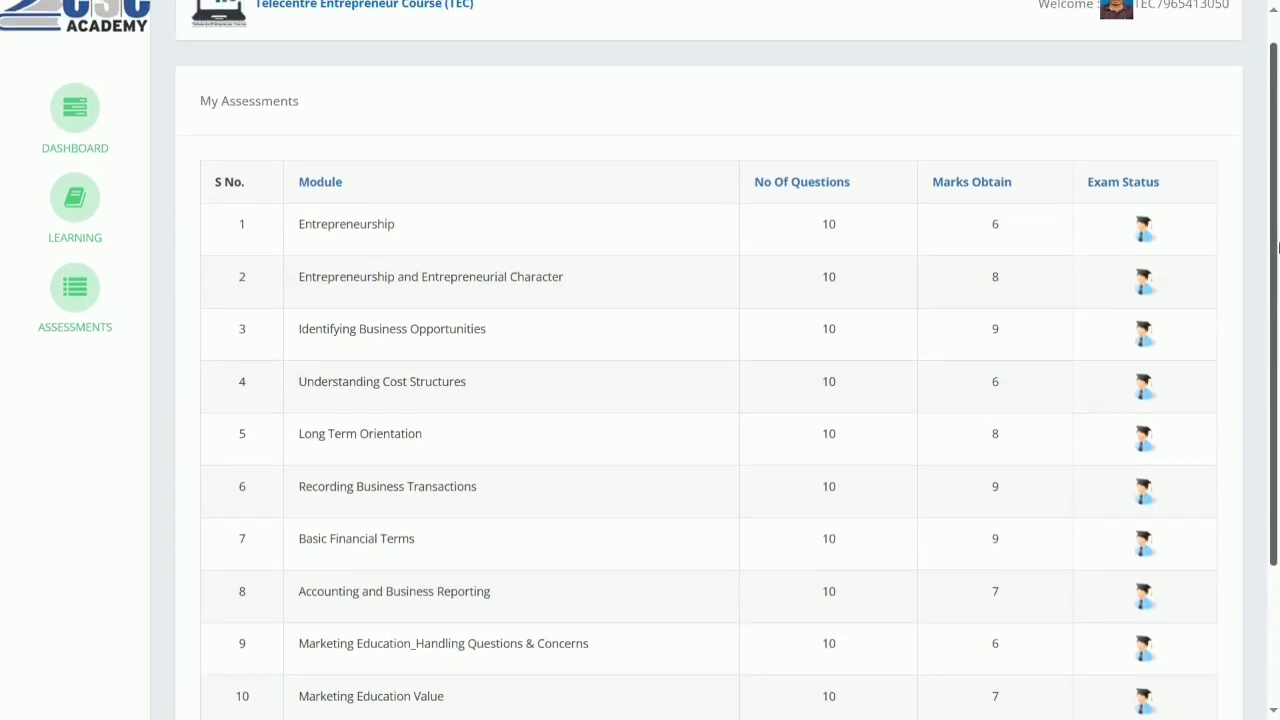
{"action": "scroll", "coordinate": [1277, 263], "scroll_direction": "down", "scroll_amount": 1}
{"action": "left_click_drag", "start_coordinate": [1277, 263], "coordinate": [1277, 308]}
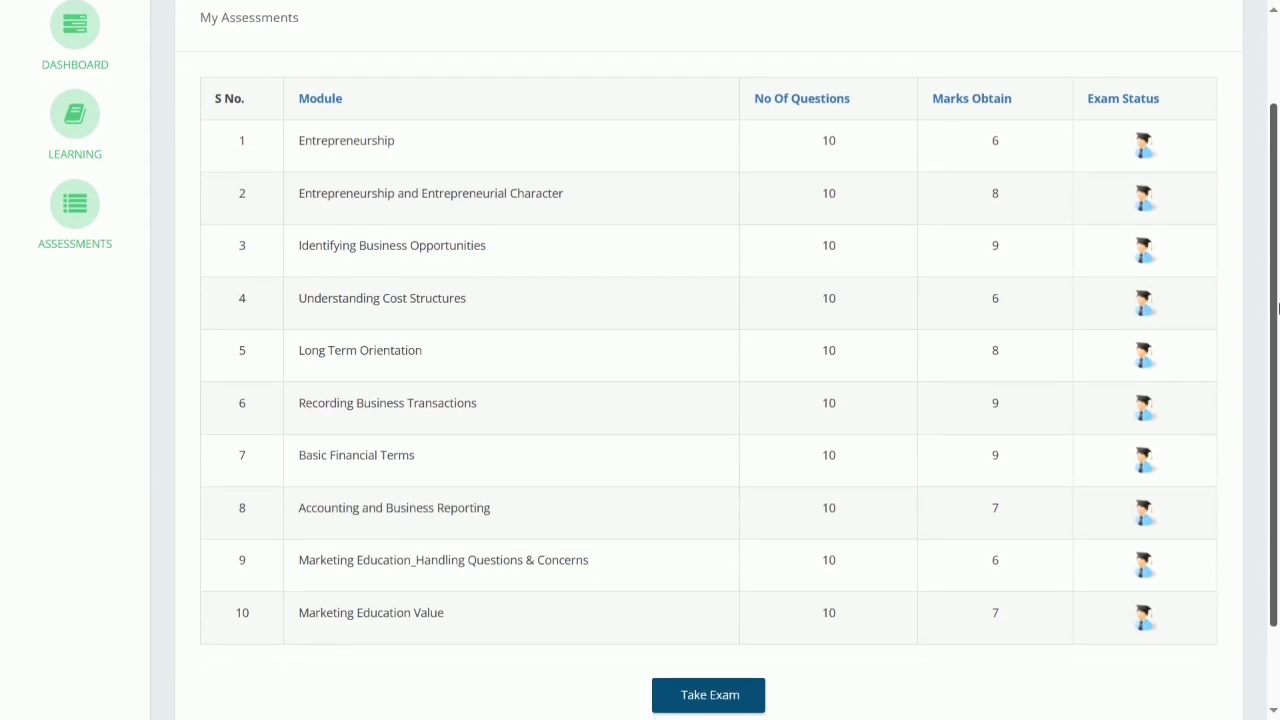
Start the final exam with English as the language and acknowledge the attempt notice
{"action": "left_click", "coordinate": [707, 706]}
{"action": "left_click", "coordinate": [688, 145]}
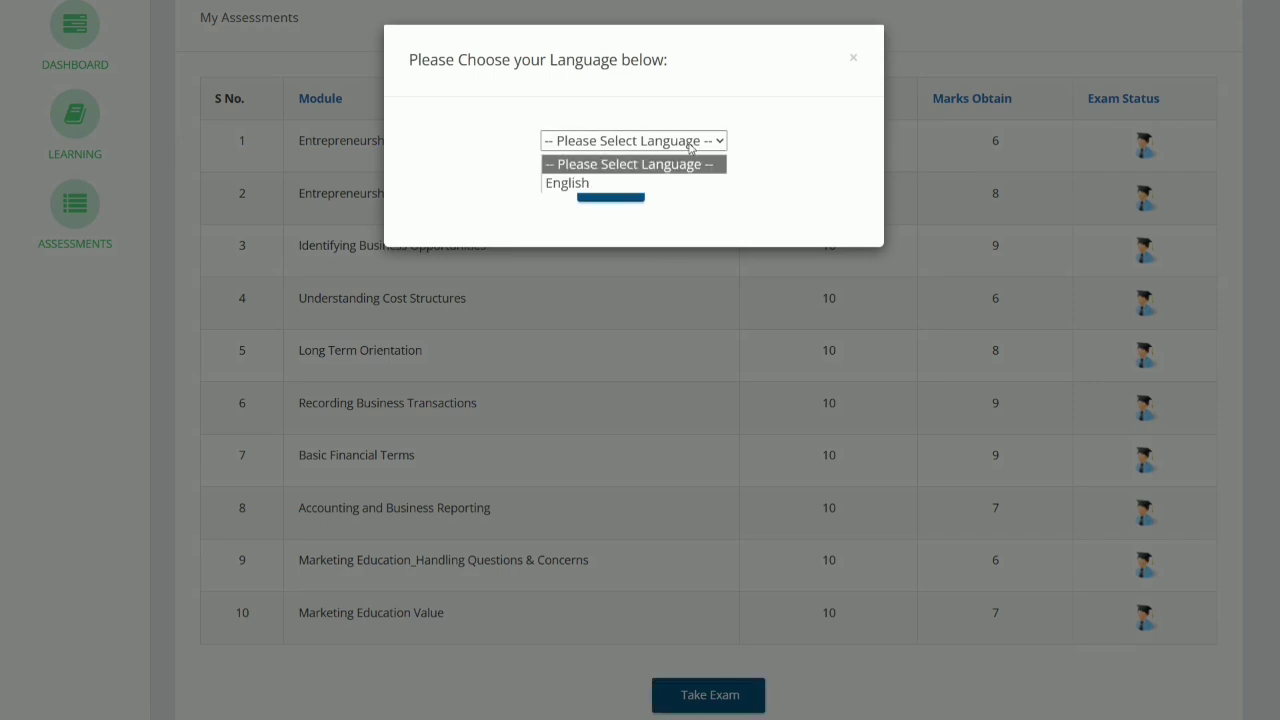
{"action": "left_click", "coordinate": [670, 183]}
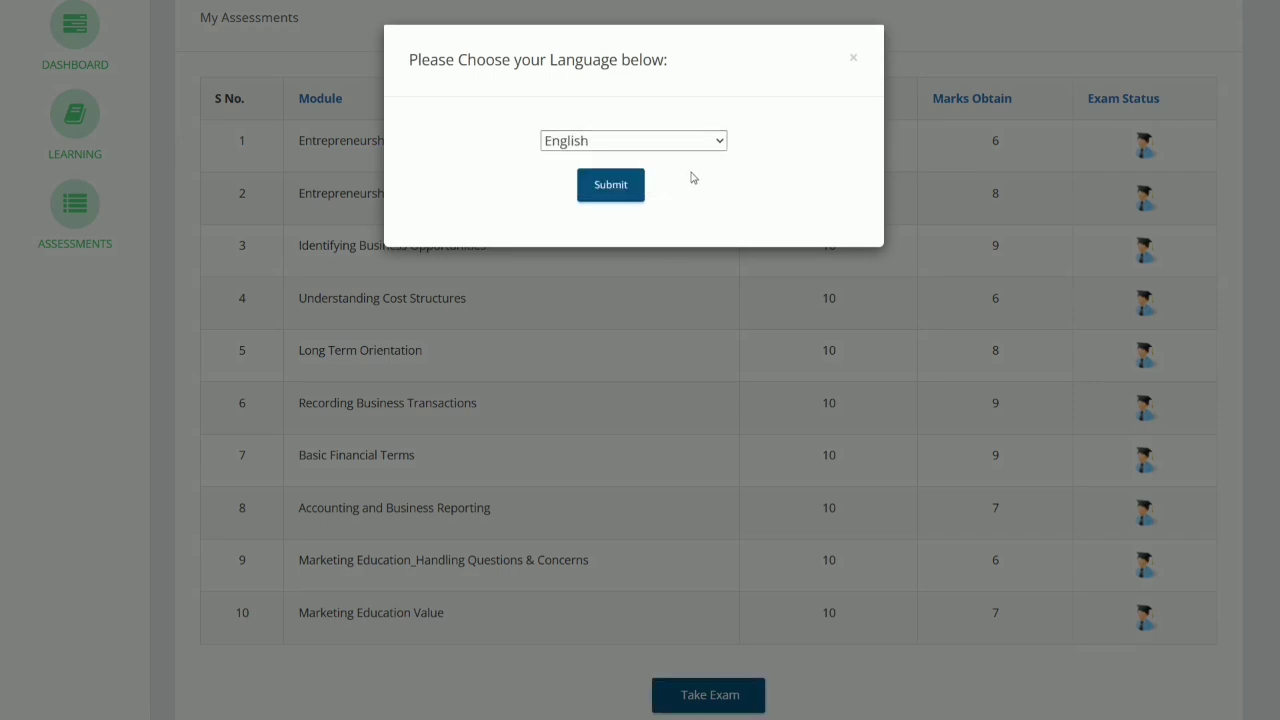
{"action": "left_click", "coordinate": [620, 193]}
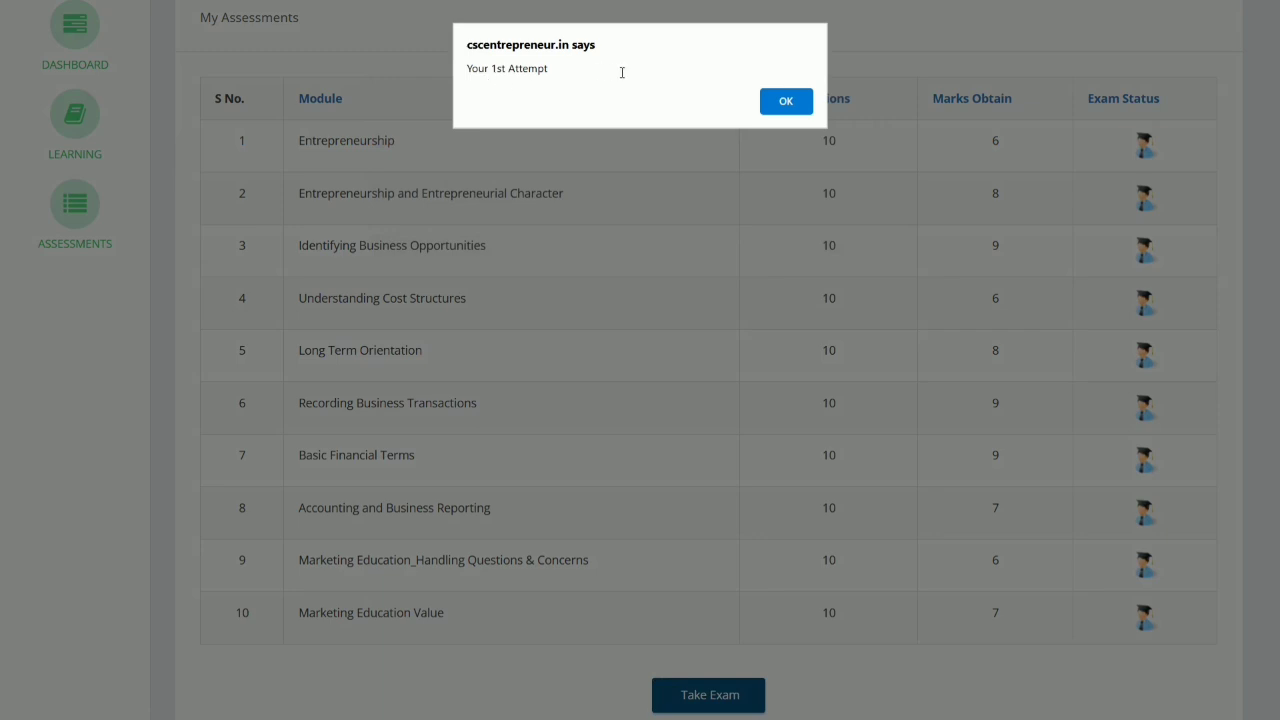
{"action": "left_click", "coordinate": [784, 102]}
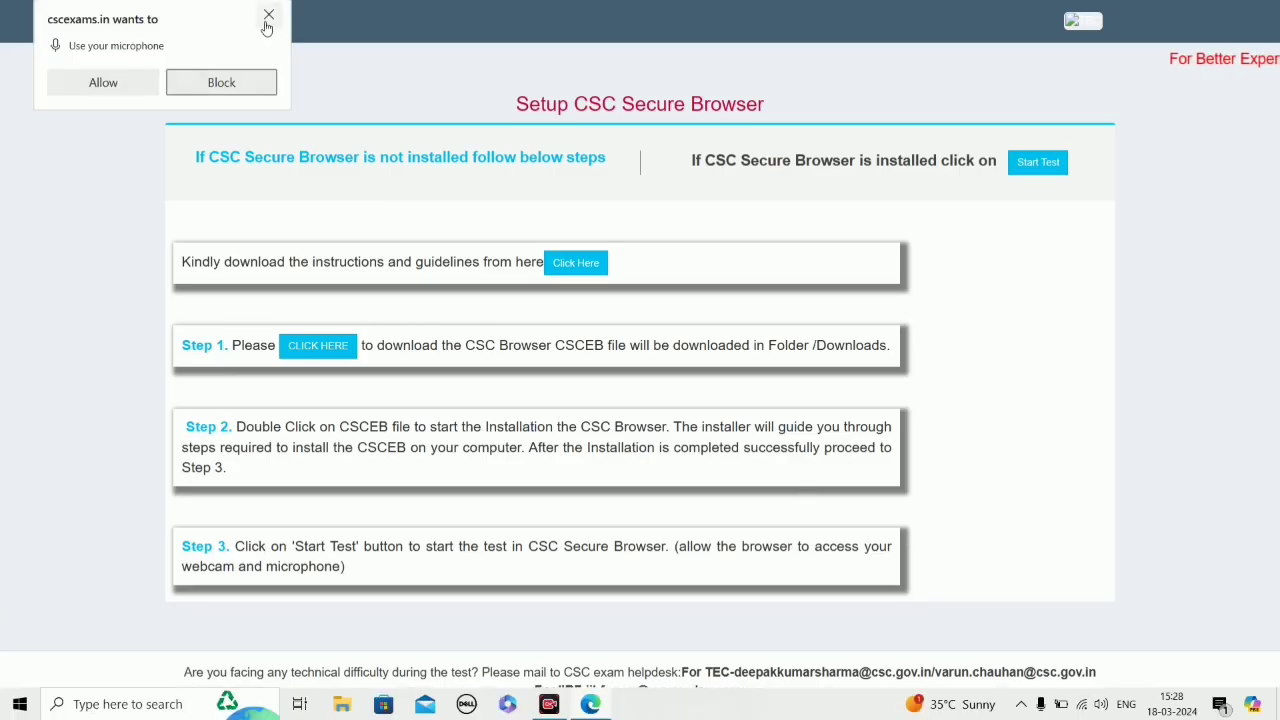
Dismiss the microphone permission request and download the CSCEB installer for the CSC Secure Browser
{"action": "left_click", "coordinate": [267, 17]}
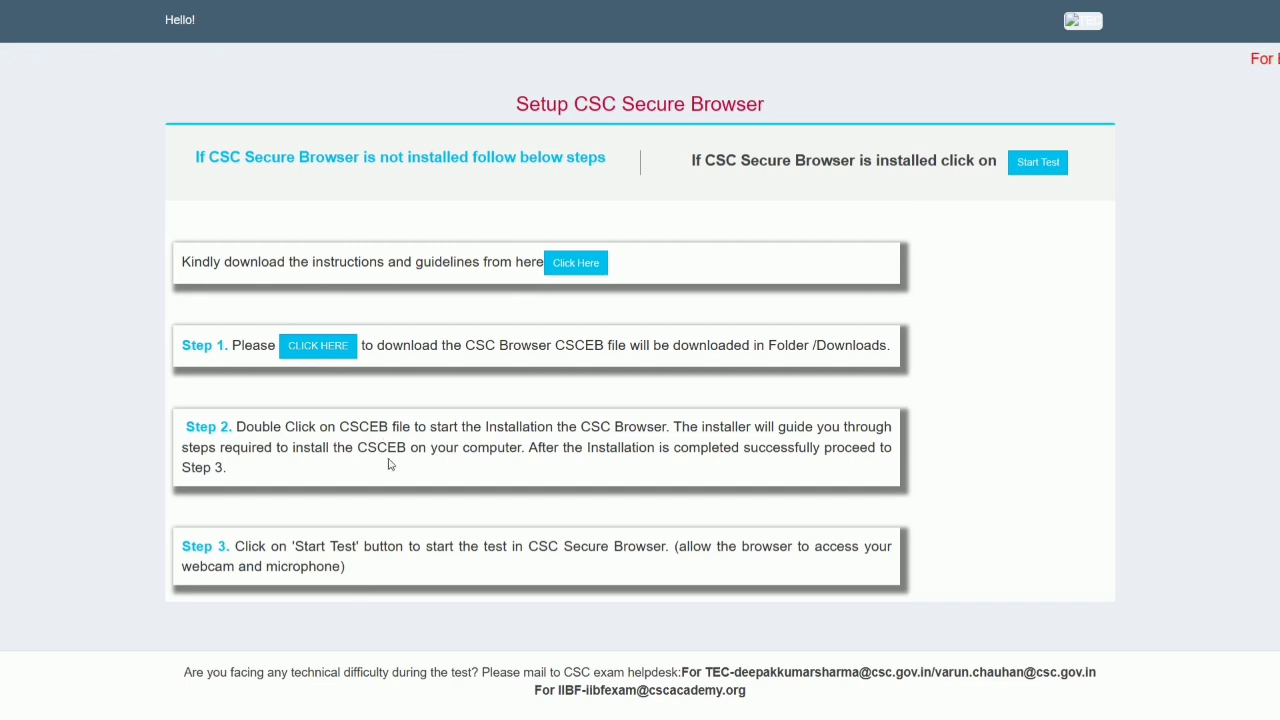
{"action": "left_click", "coordinate": [315, 347]}
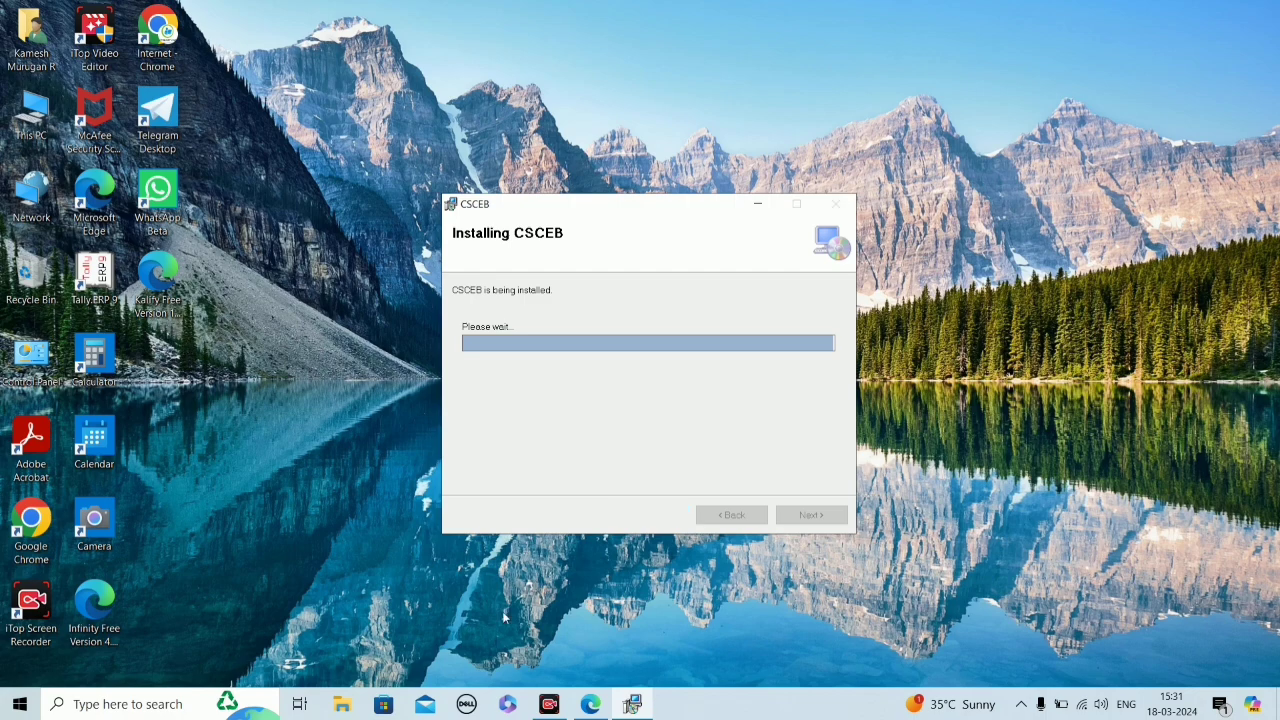
Check the internet speed test's download and upload results, close them, and return to the secure browser setup page
{"action": "left_click", "coordinate": [591, 707]}
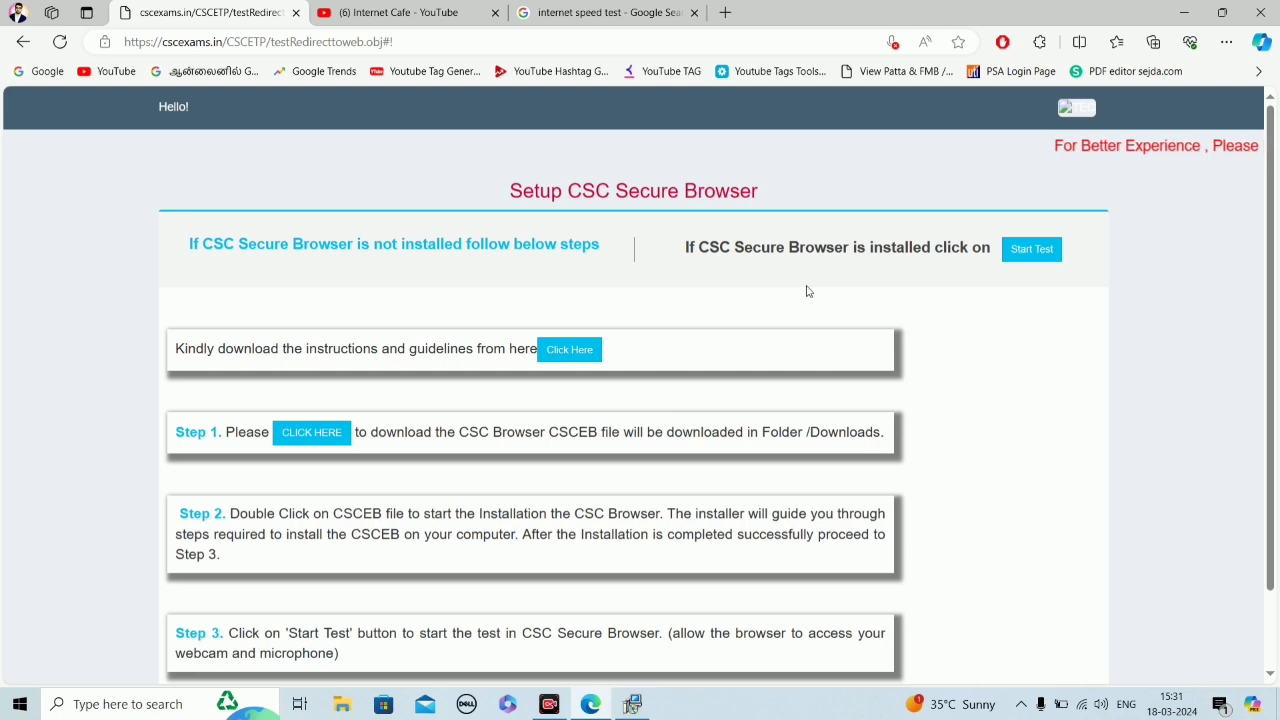
{"action": "left_click", "coordinate": [618, 10]}
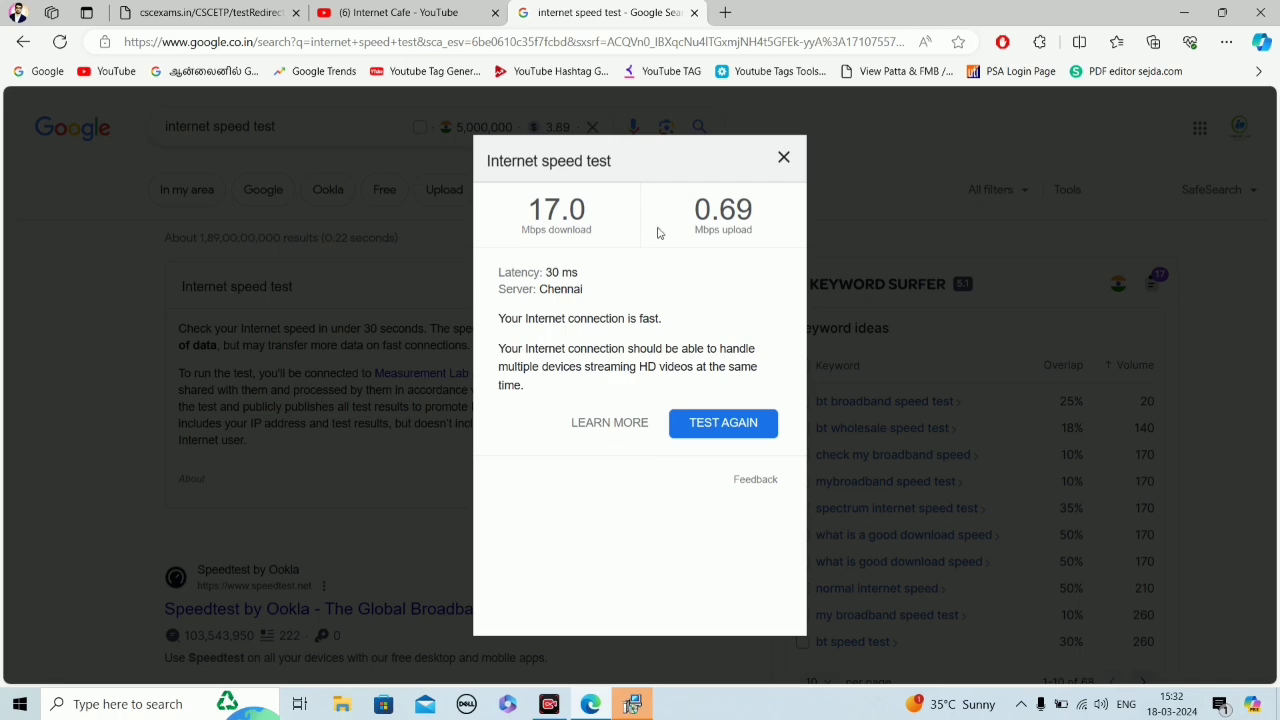
{"action": "left_click", "coordinate": [784, 158]}
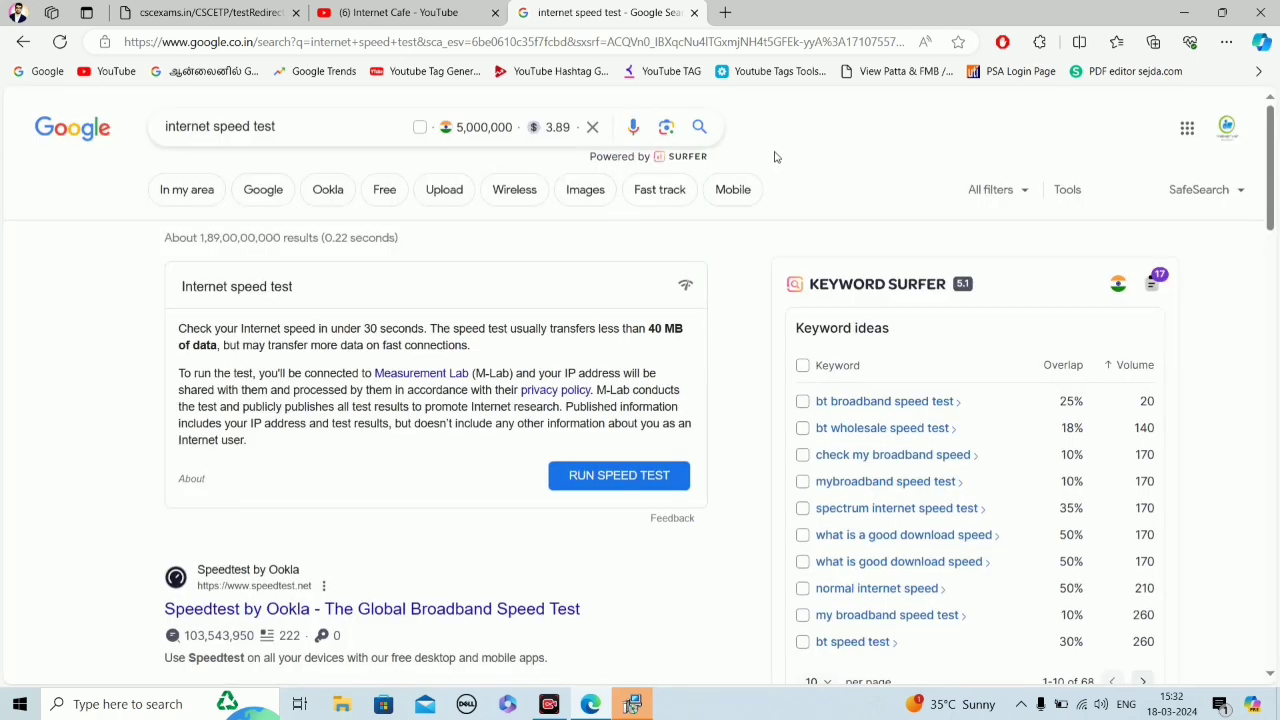
{"action": "left_click", "coordinate": [210, 12]}
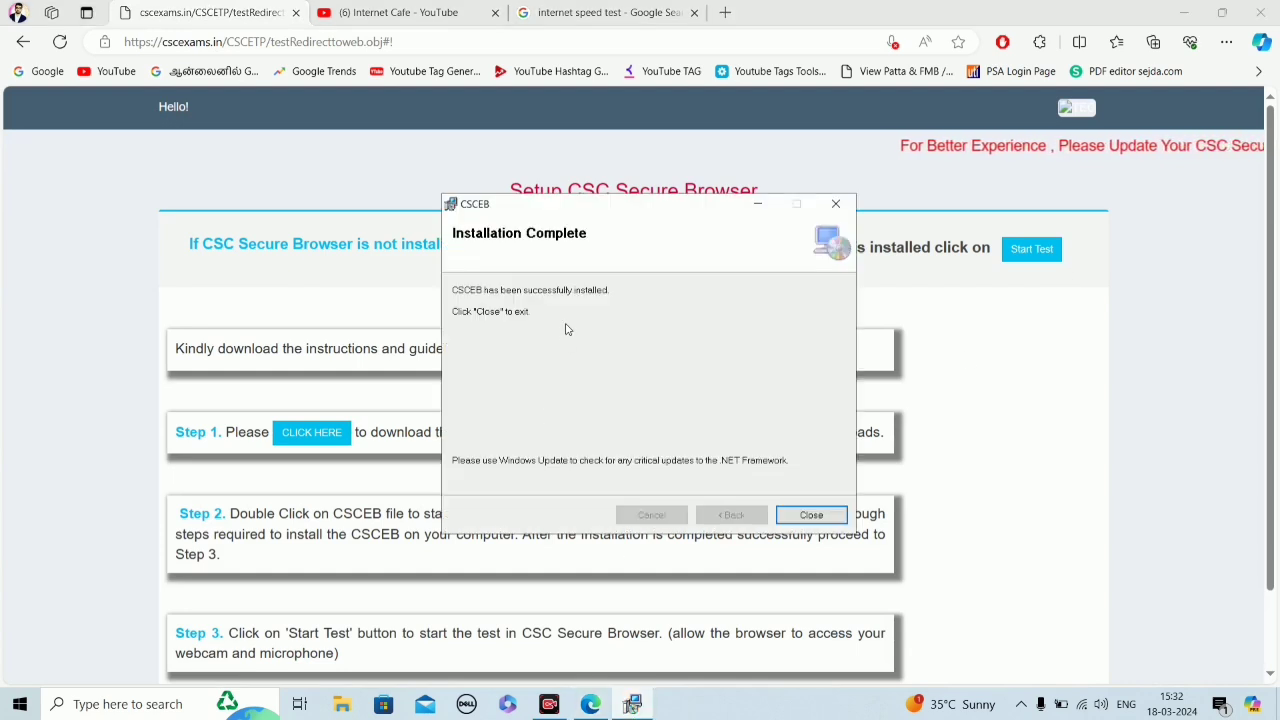
Close the CSCEB installer and start the test, always allowing cscexams.in to open its links in Safe Exam Browser
{"action": "left_click", "coordinate": [810, 515]}
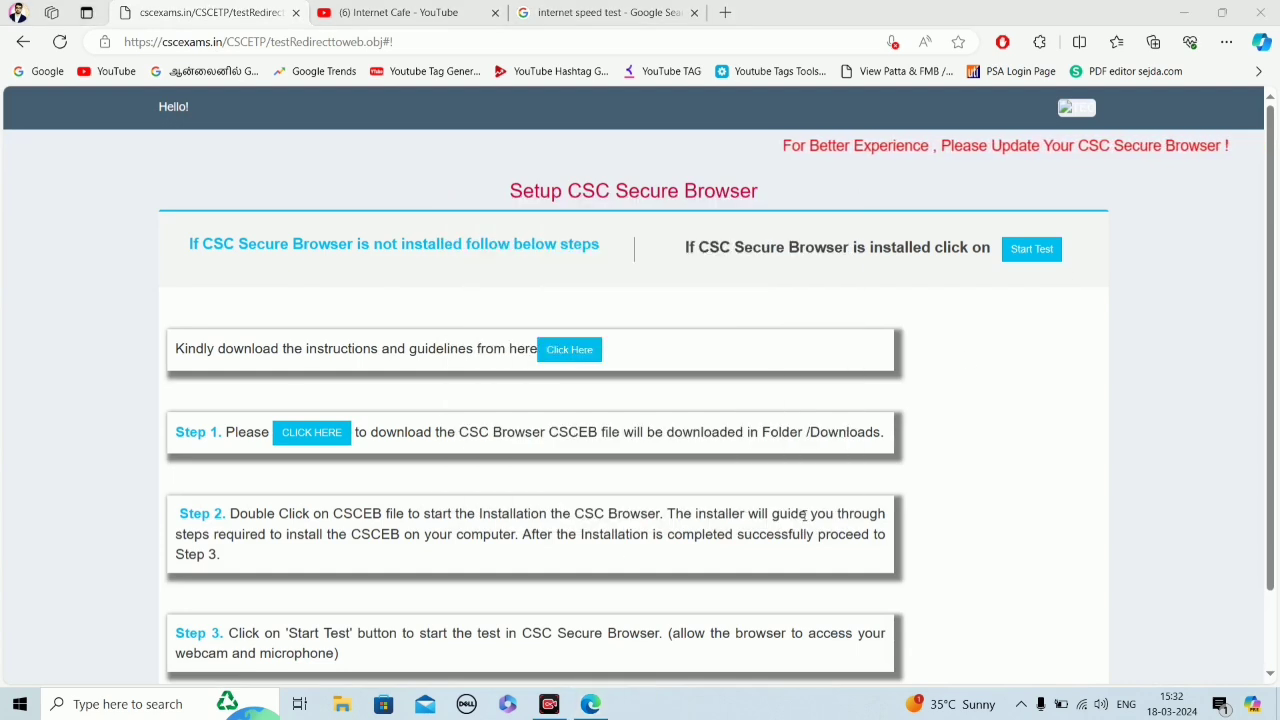
{"action": "key", "text": "F11"}
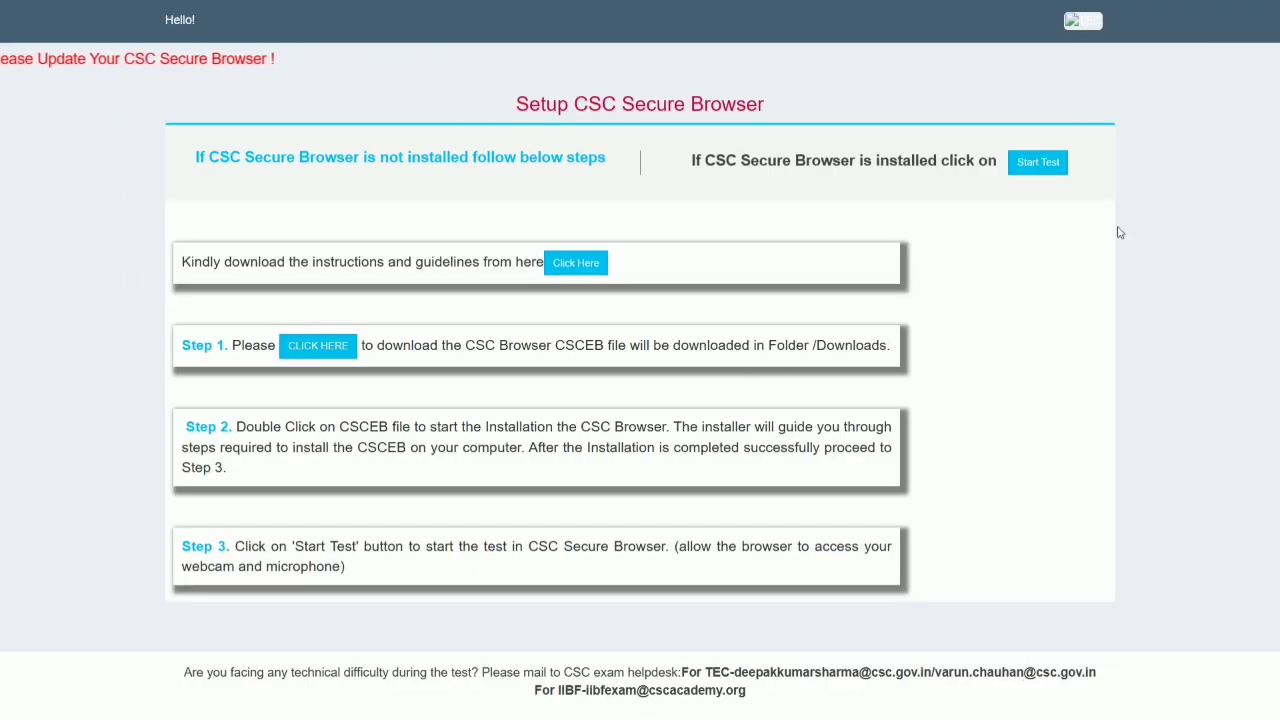
{"action": "left_click", "coordinate": [1036, 172]}
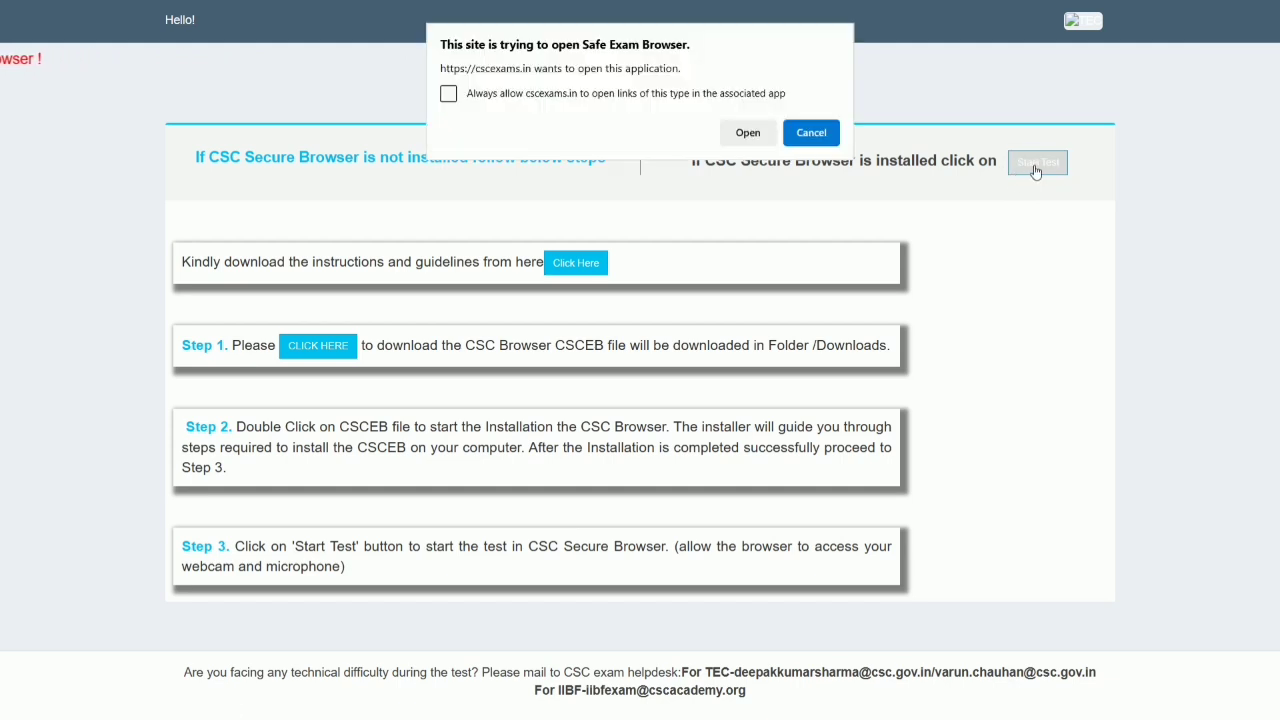
{"action": "left_click", "coordinate": [450, 94]}
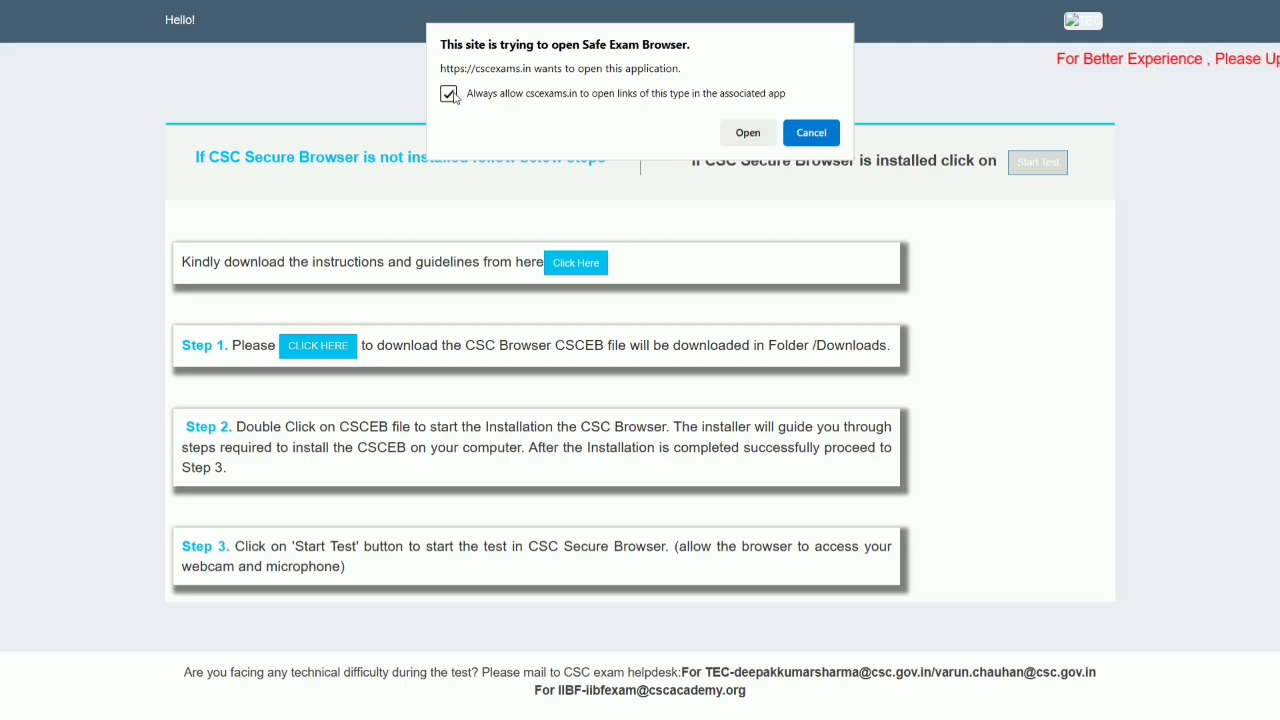
{"action": "left_click", "coordinate": [748, 132]}
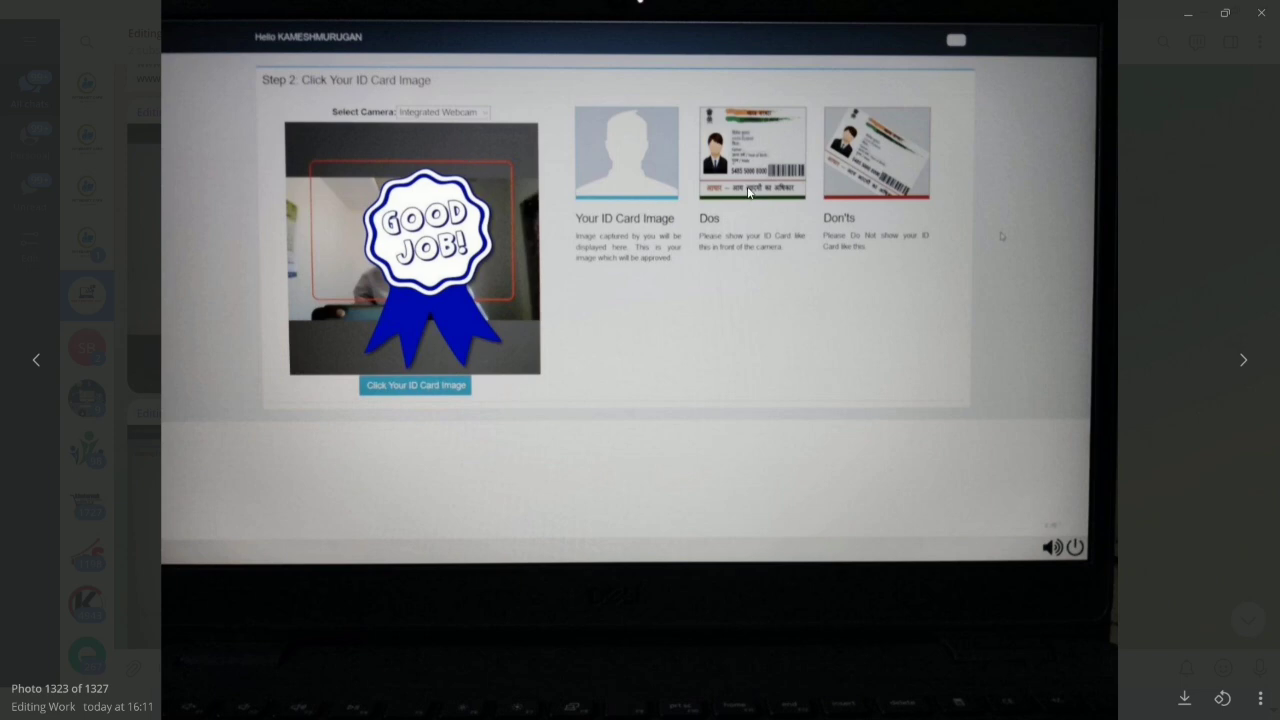
Look through the exam photos covering ID card capture, photo and ID approval, and the test instructions
{"action": "left_click", "coordinate": [1240, 361]}
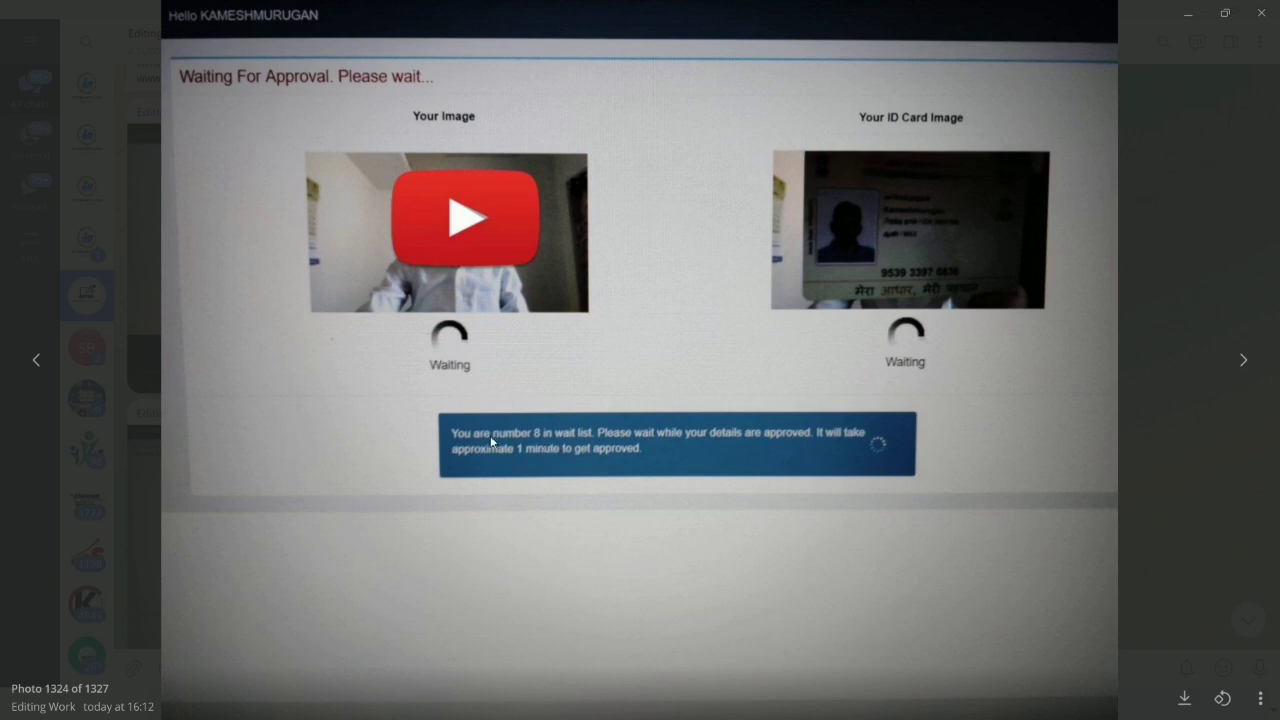
{"action": "left_click", "coordinate": [1244, 364]}
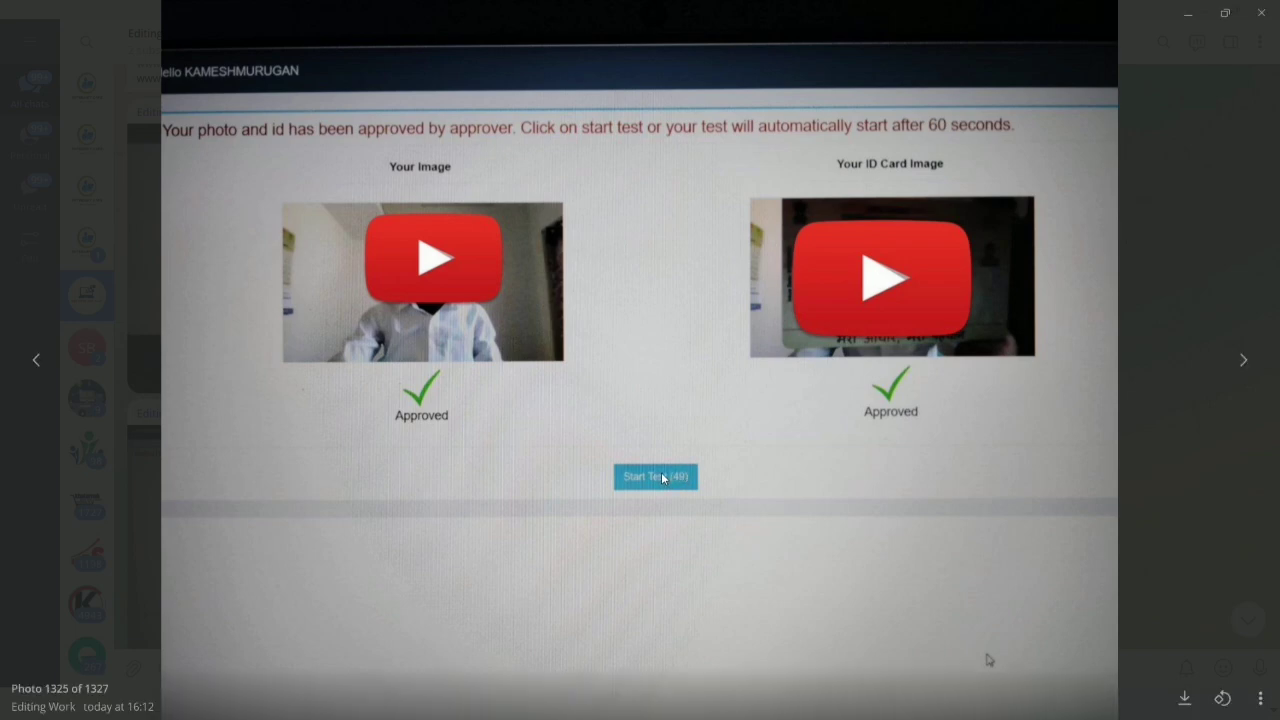
{"action": "left_click", "coordinate": [1242, 360]}
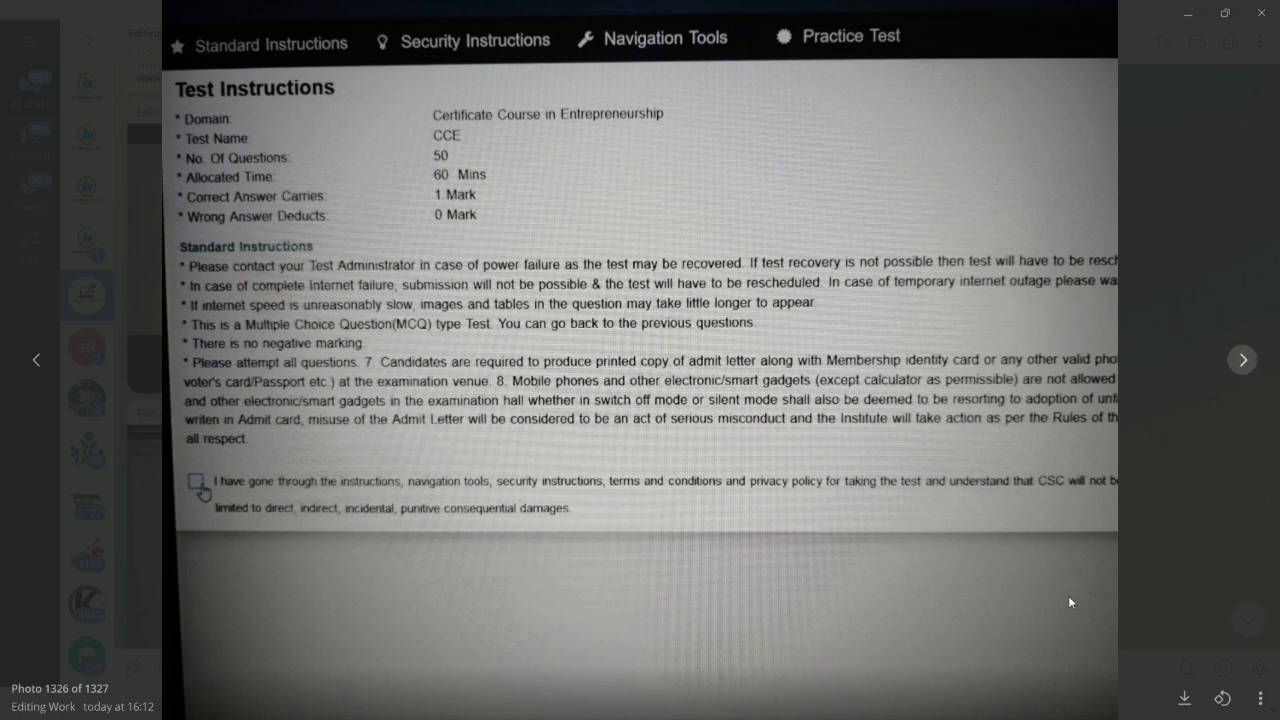
{"action": "left_click", "coordinate": [1241, 361]}
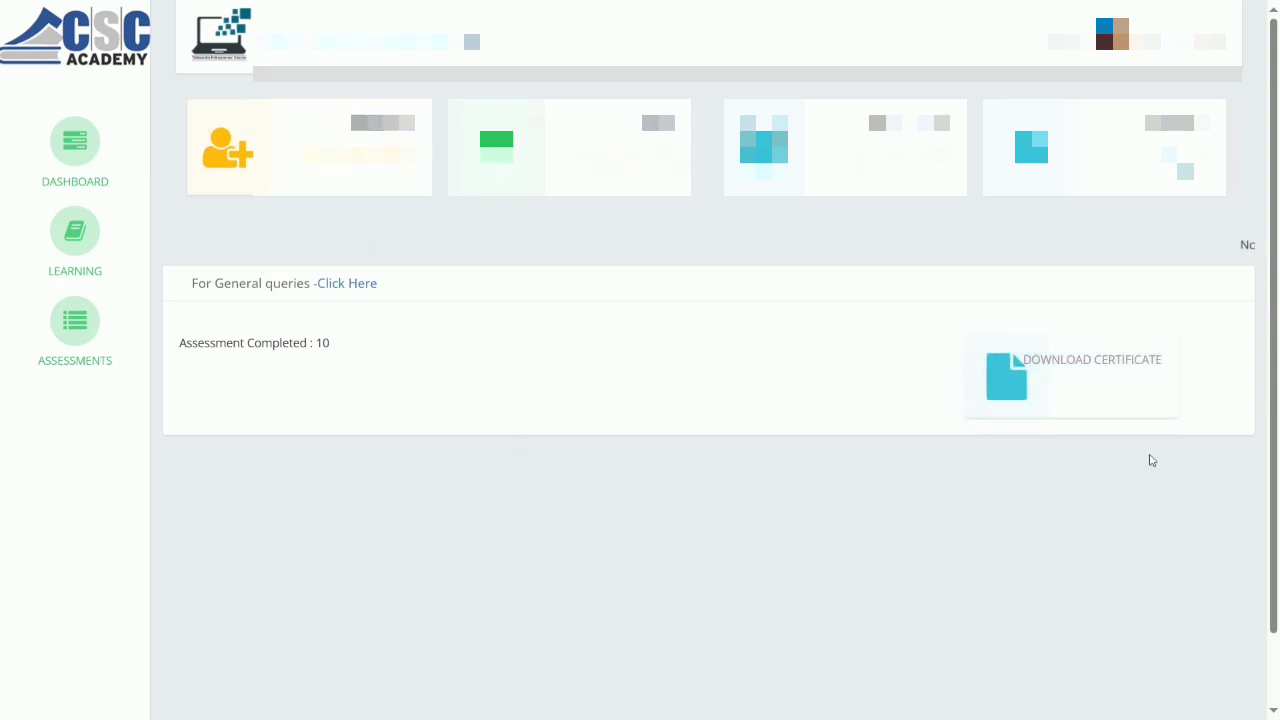
Try to take the exam again in English from the assessments page, and dismiss the resulting alert
{"action": "left_click", "coordinate": [73, 331]}
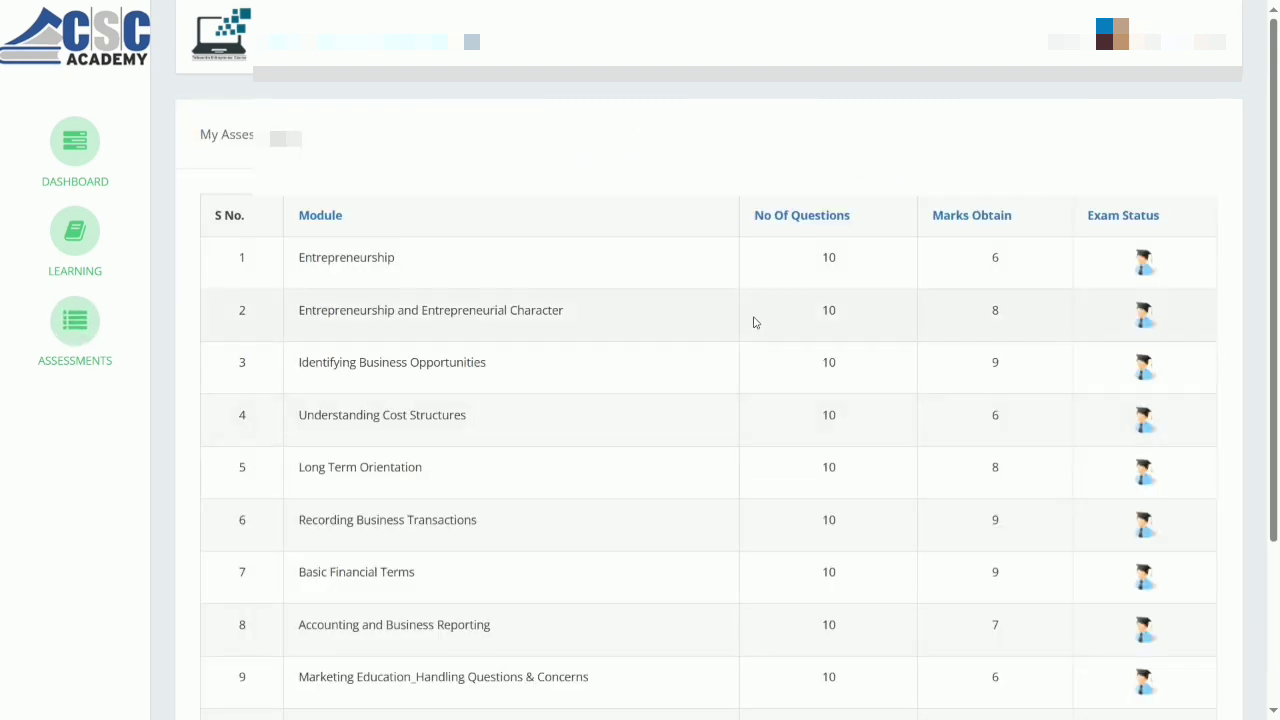
{"action": "scroll", "coordinate": [664, 356], "scroll_direction": "down", "scroll_amount": 3}
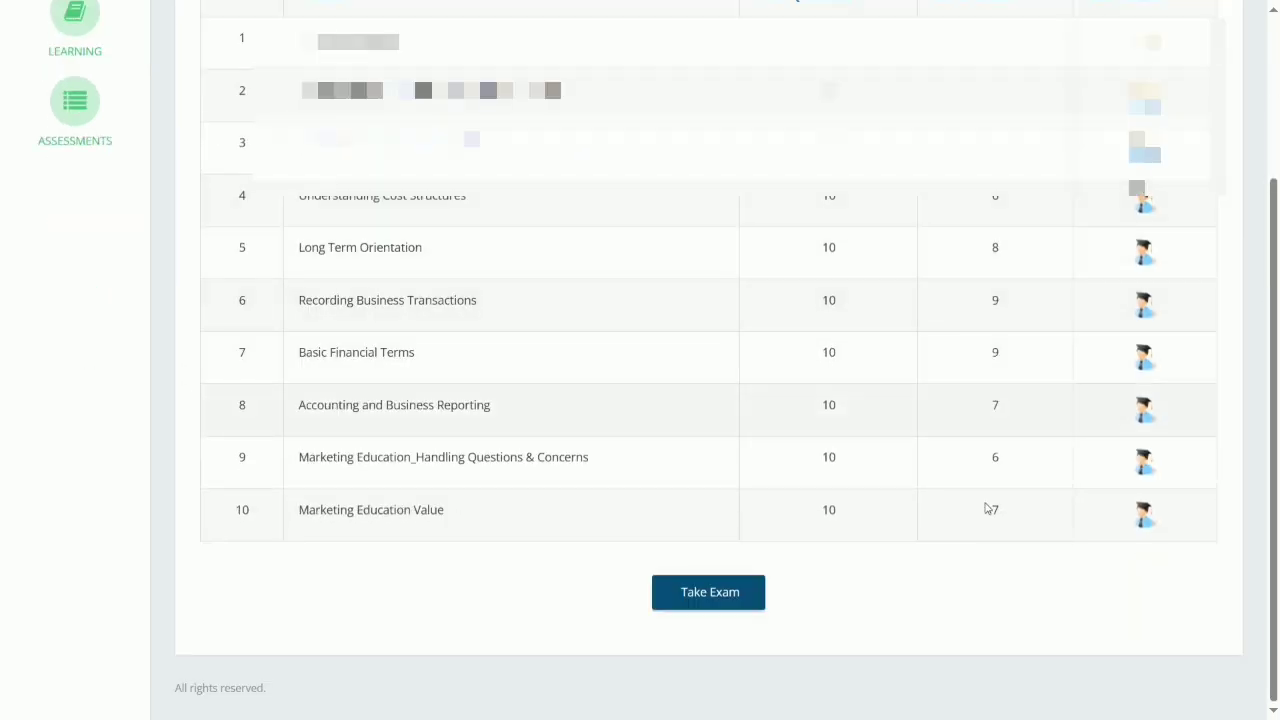
{"action": "left_click", "coordinate": [708, 593]}
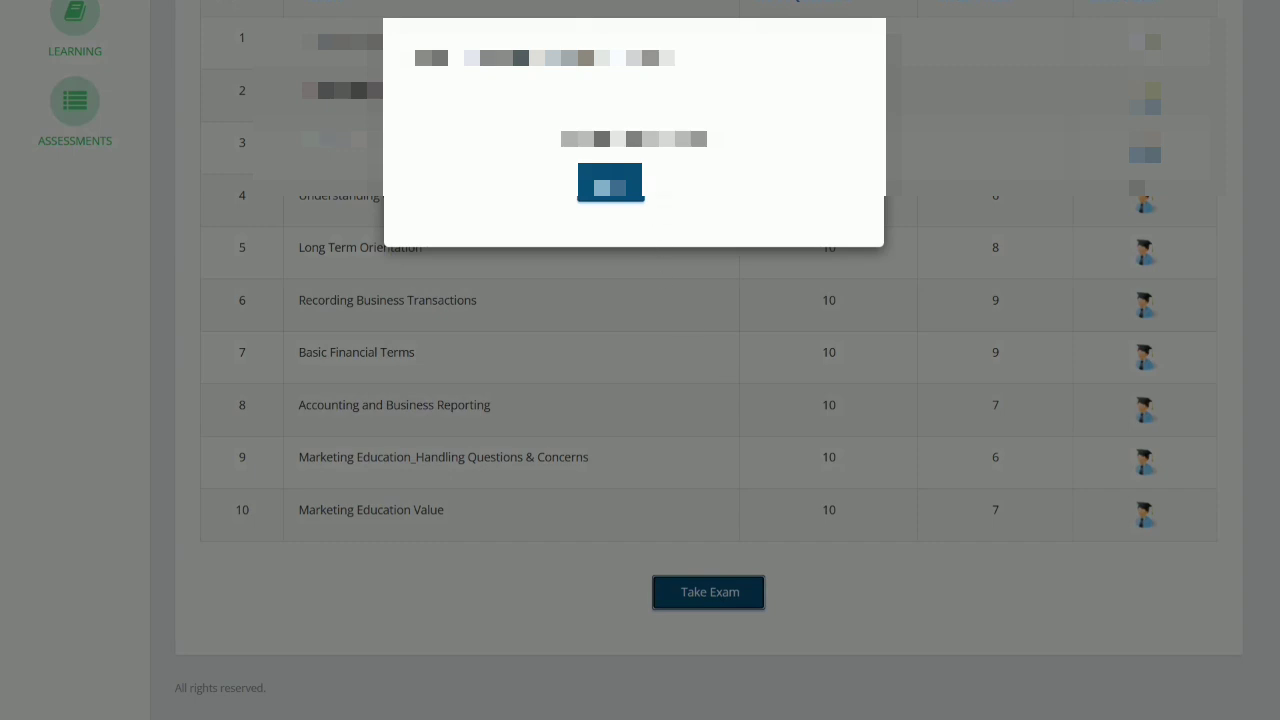
{"action": "left_click", "coordinate": [692, 141]}
{"action": "left_click", "coordinate": [655, 183]}
{"action": "left_click", "coordinate": [611, 190]}
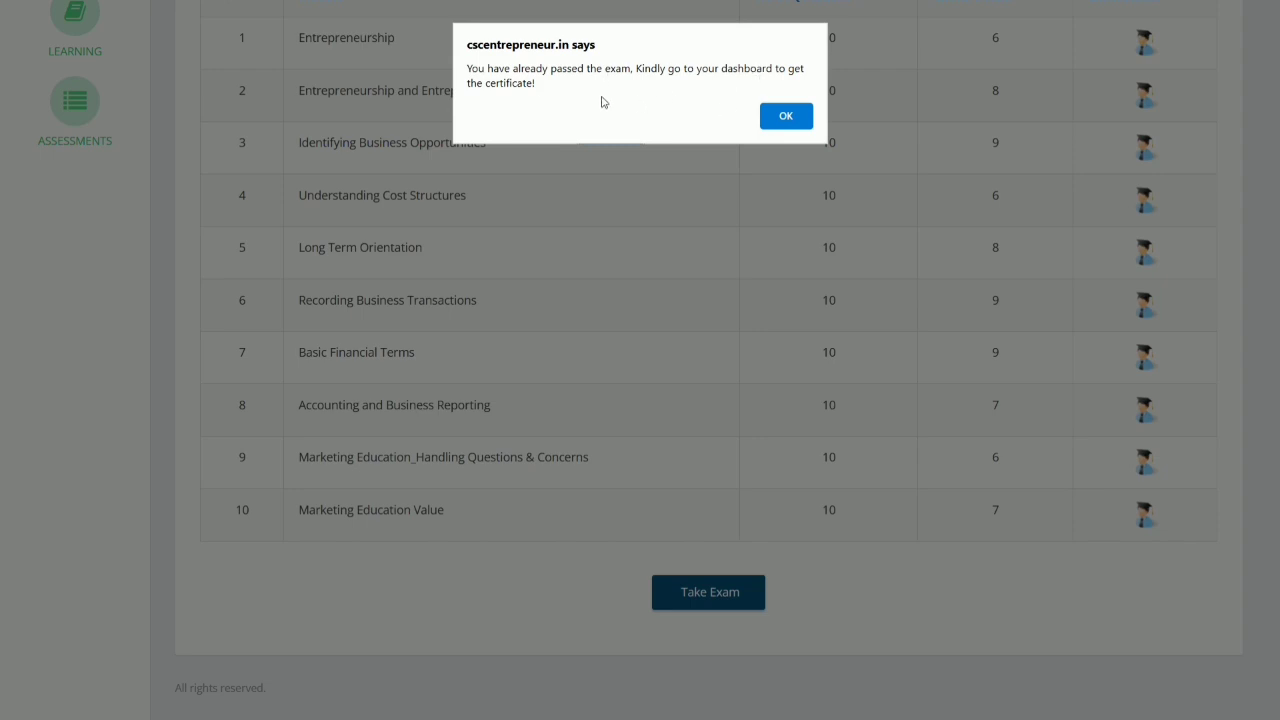
{"action": "left_click_drag", "start_coordinate": [468, 68], "coordinate": [533, 86]}
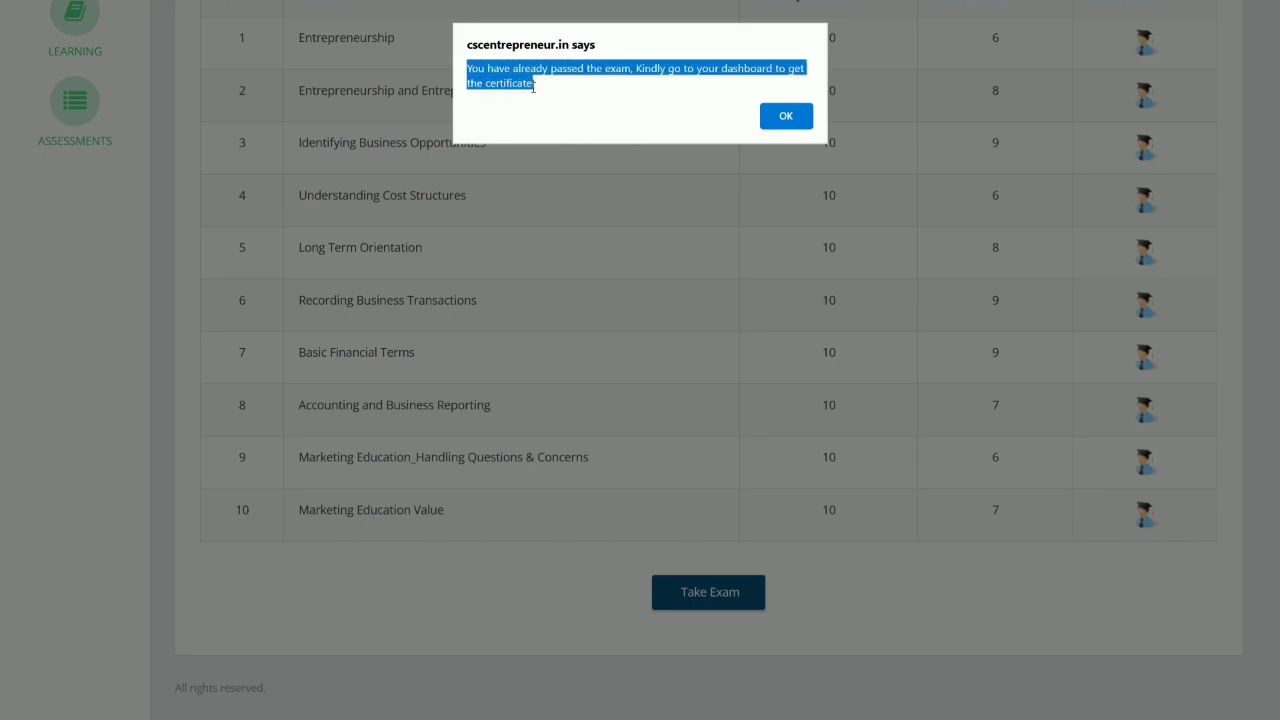
{"action": "left_click", "coordinate": [784, 117]}
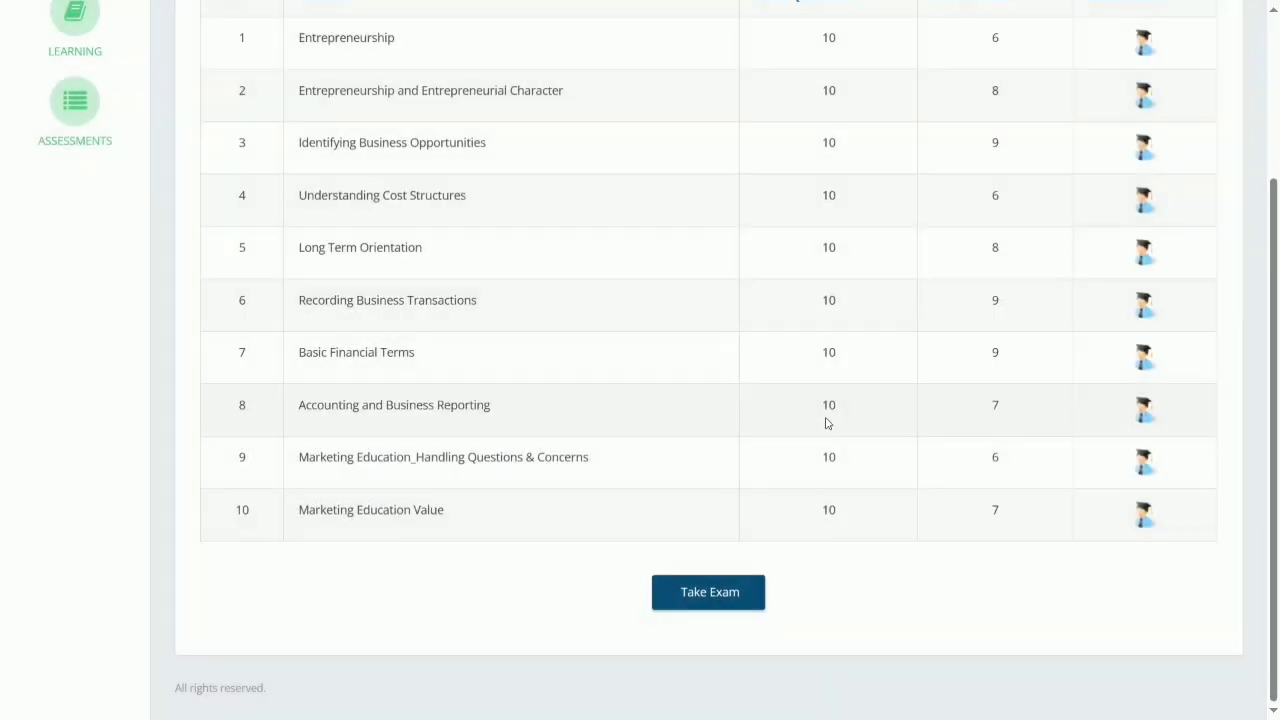
Switch to the window showing certificate_2023_oct.php.pdf
{"action": "key", "text": "alt+Tab"}
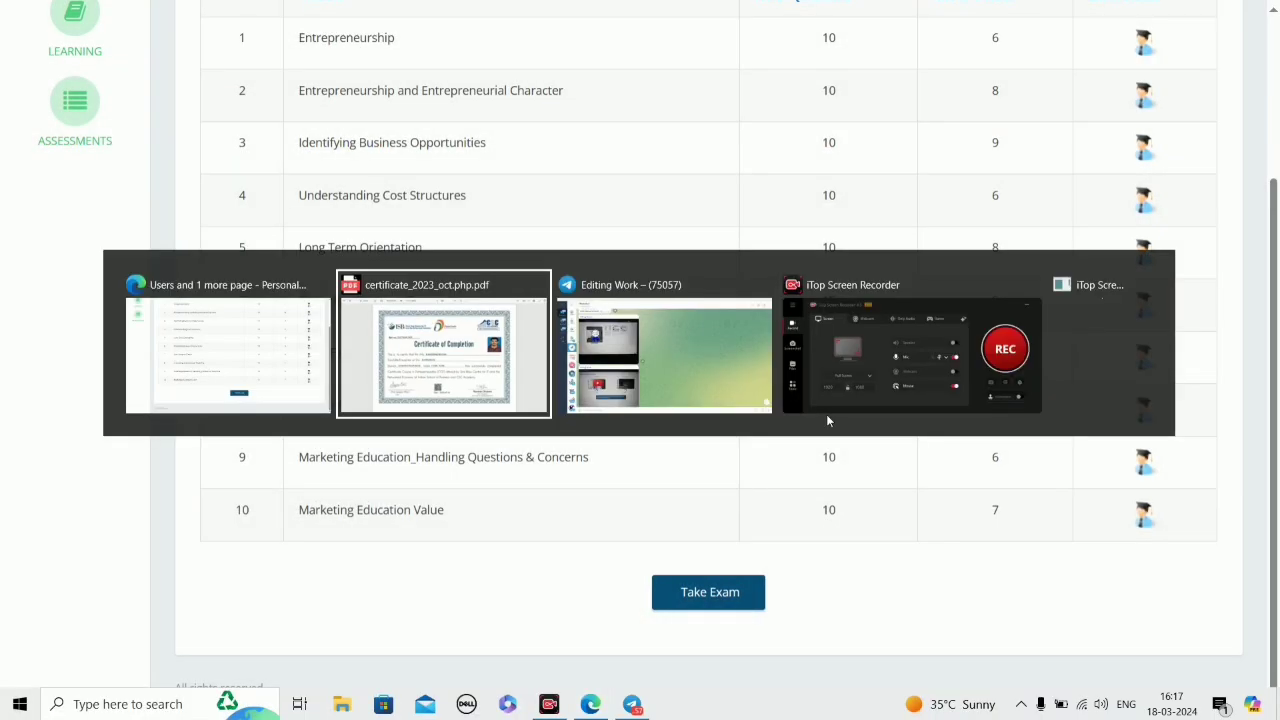